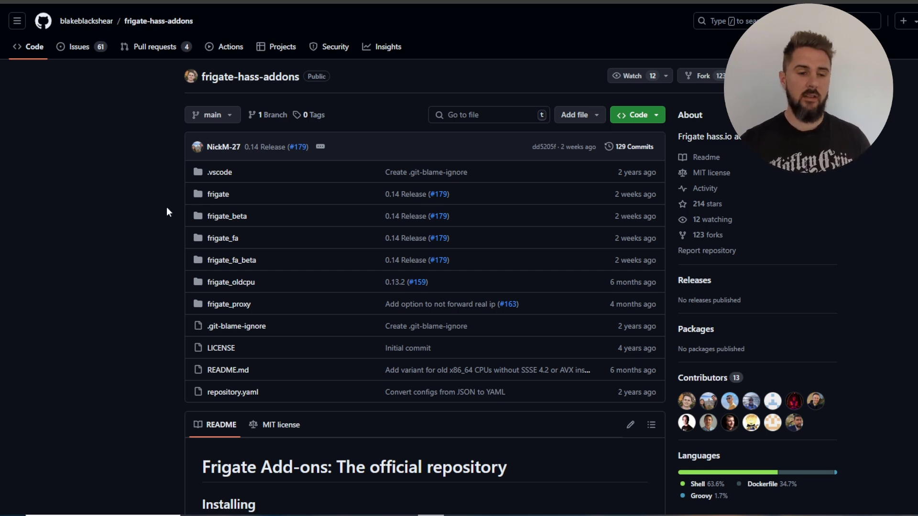
Step: Scroll the frigate-hass-addons README down to its Installing section and add-on list
scroll(142, 245, "down", 7)
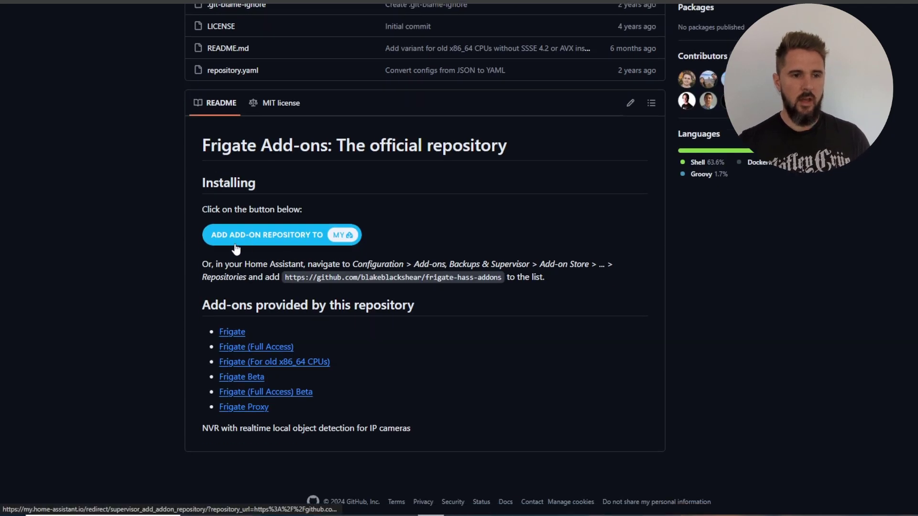
Step: Add the Frigate repository URL in Home Assistant, which reports it is already in the store
left_click(305, 236)
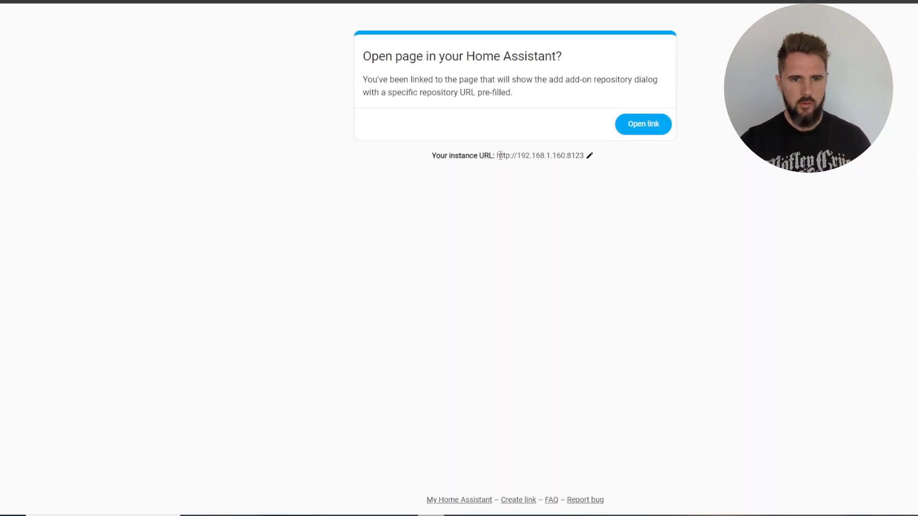
left_click_drag(498, 155, 585, 156)
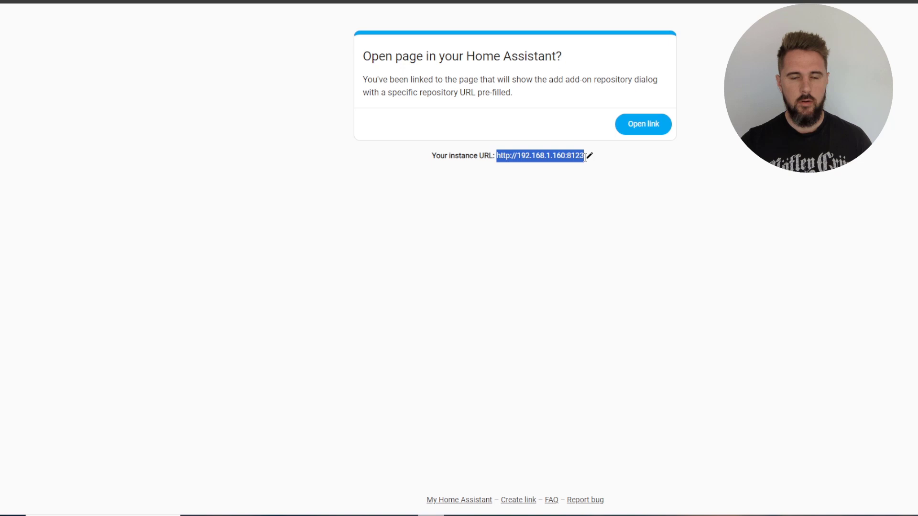
left_click(623, 133)
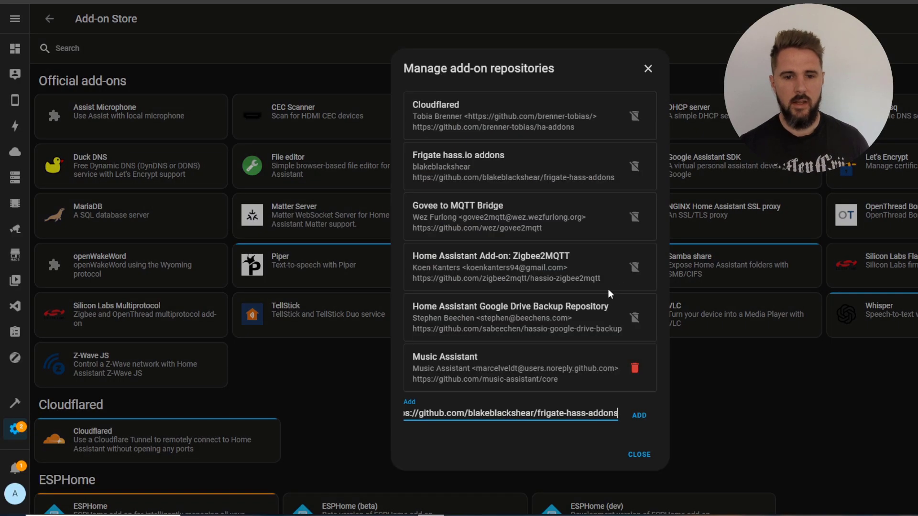
left_click(635, 417)
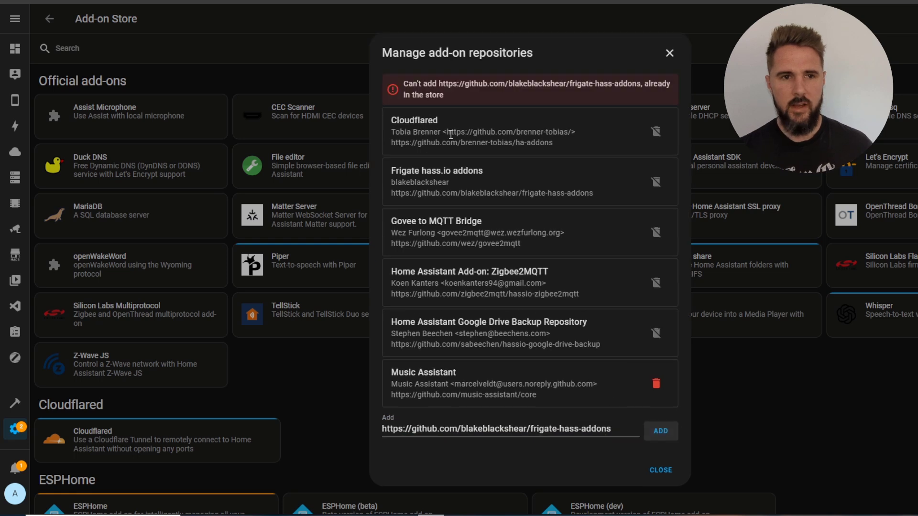
left_click_drag(445, 98, 416, 87)
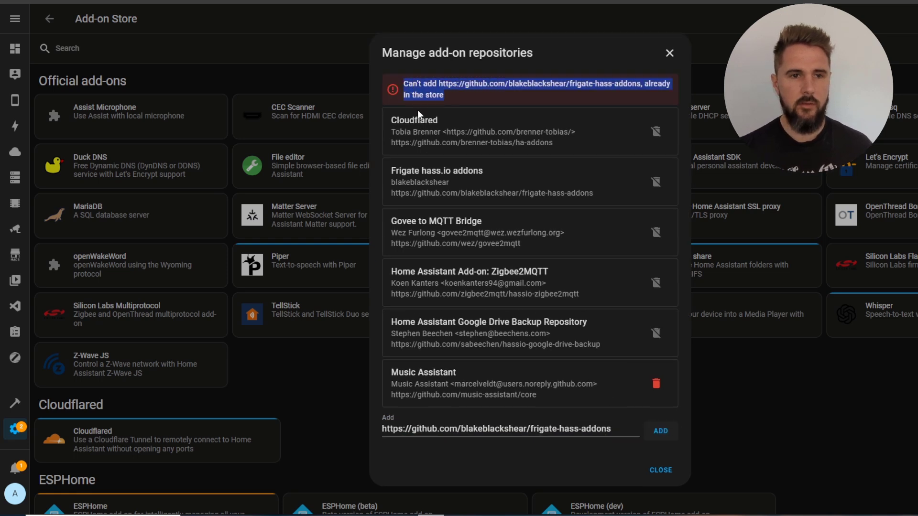
left_click(662, 470)
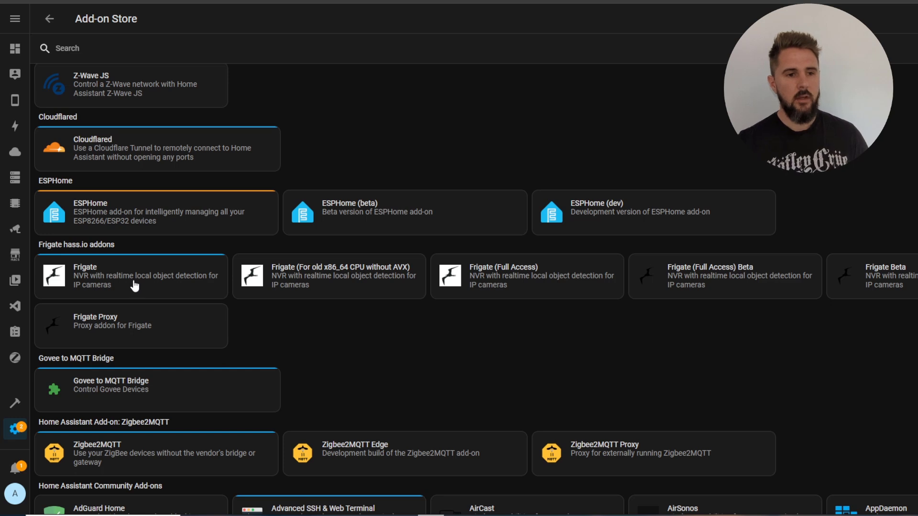
Step: Open the Frigate add-on's Info page and launch its web UI with live camera feeds
left_click(85, 270)
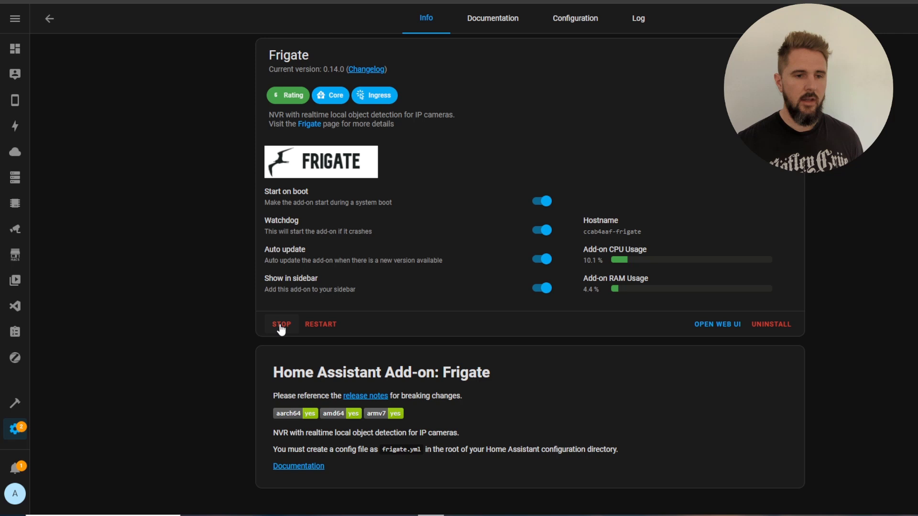
left_click(736, 325)
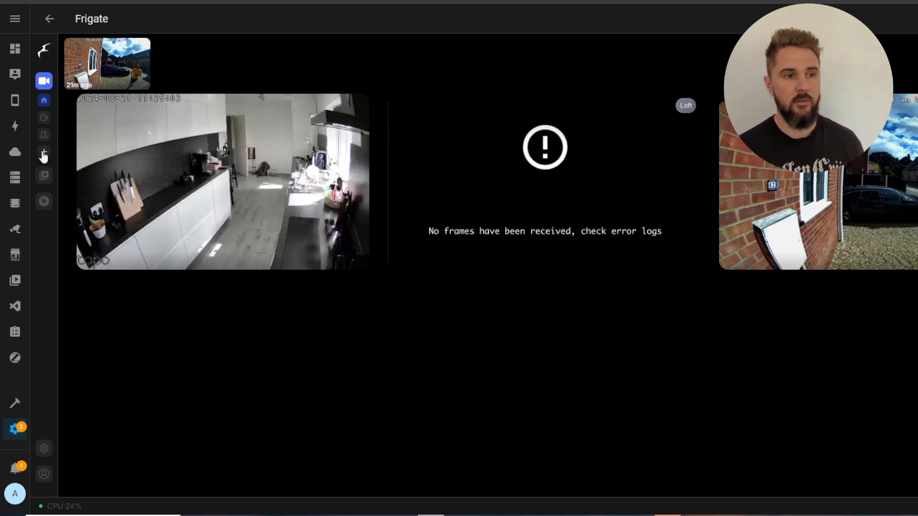
Step: Start a camera group including Birdseye, discard it, and go to the Review page's alert clips
left_click(44, 154)
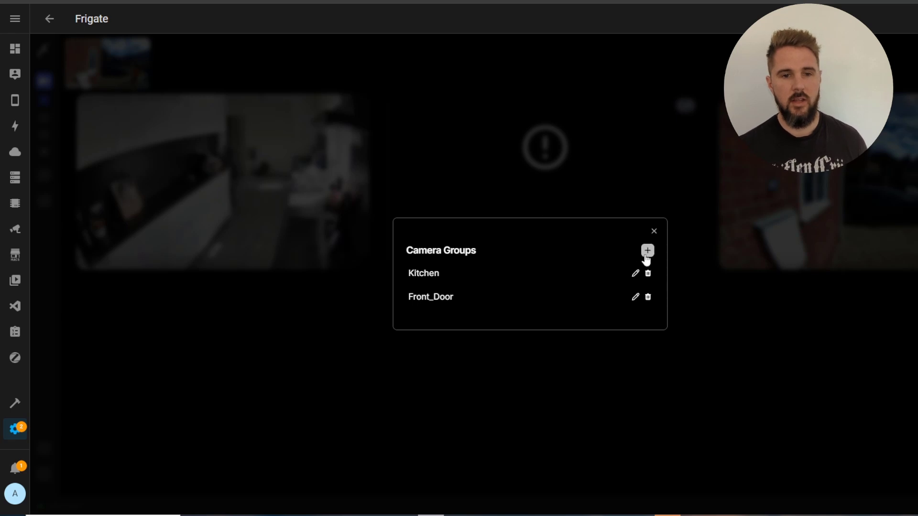
left_click(646, 255)
left_click(450, 174)
left_click(441, 214)
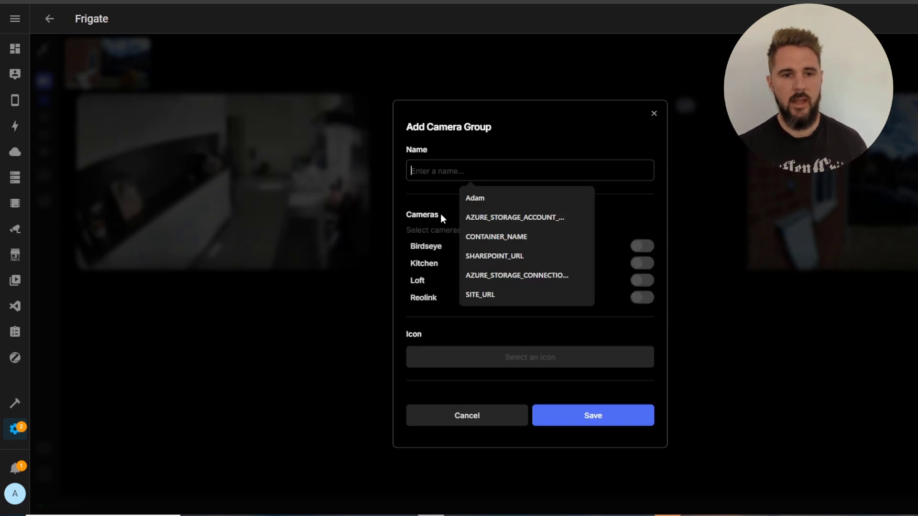
left_click(641, 245)
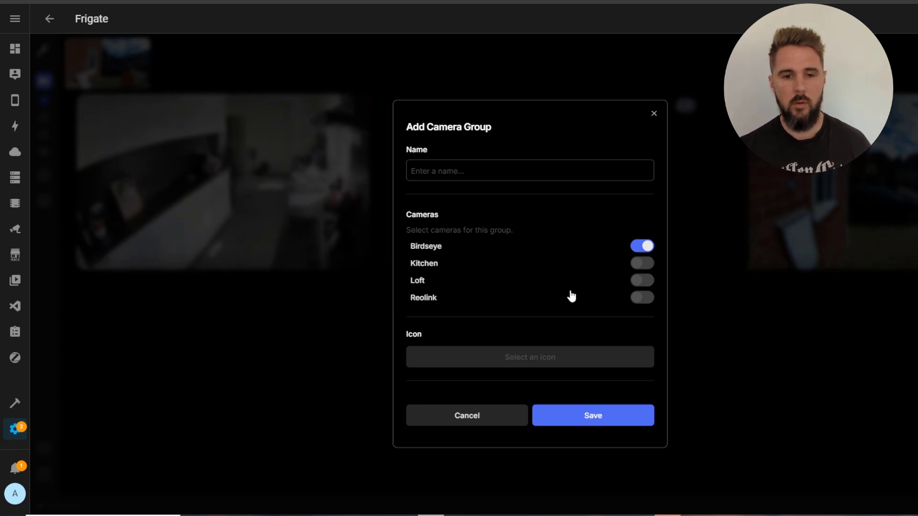
left_click(654, 115)
left_click(47, 177)
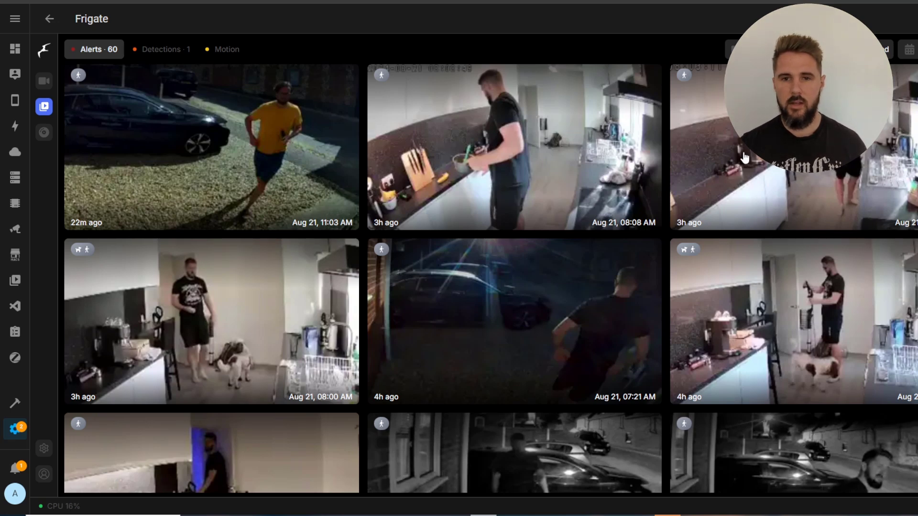
Step: Export the 07:59:42–08:00:42 timeline range of the 08:08 kitchen alert to /exports
mouse_move(576, 153)
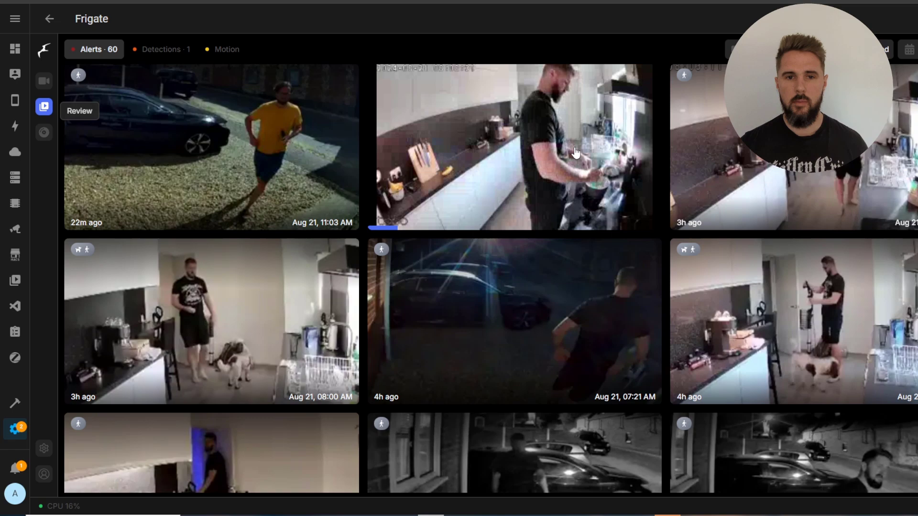
left_click(576, 152)
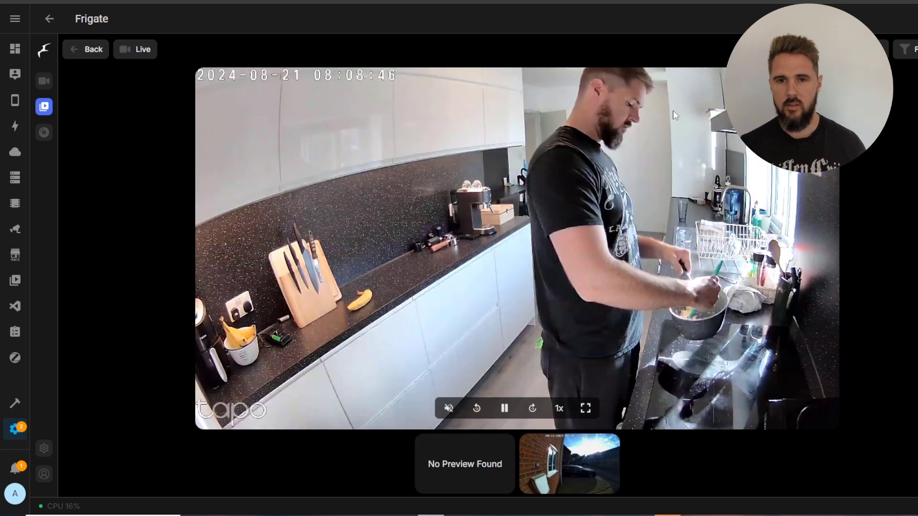
left_click(865, 50)
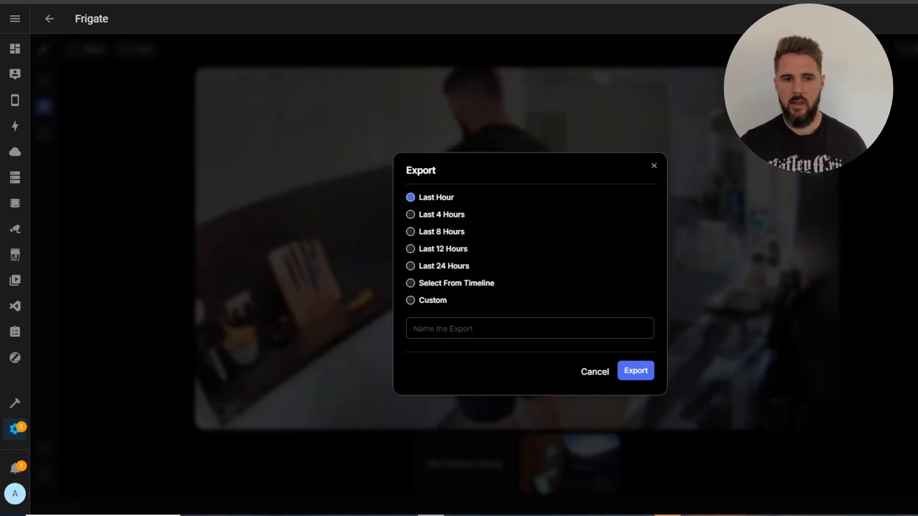
left_click(492, 285)
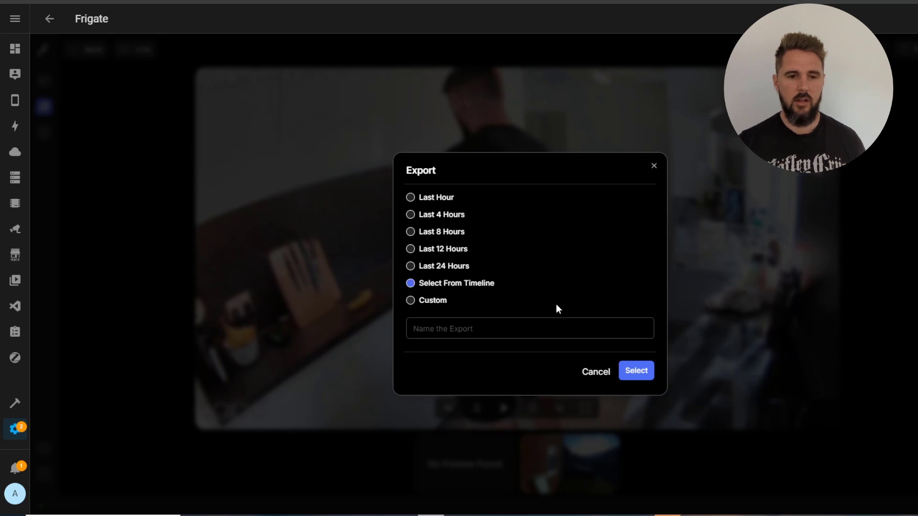
left_click(639, 373)
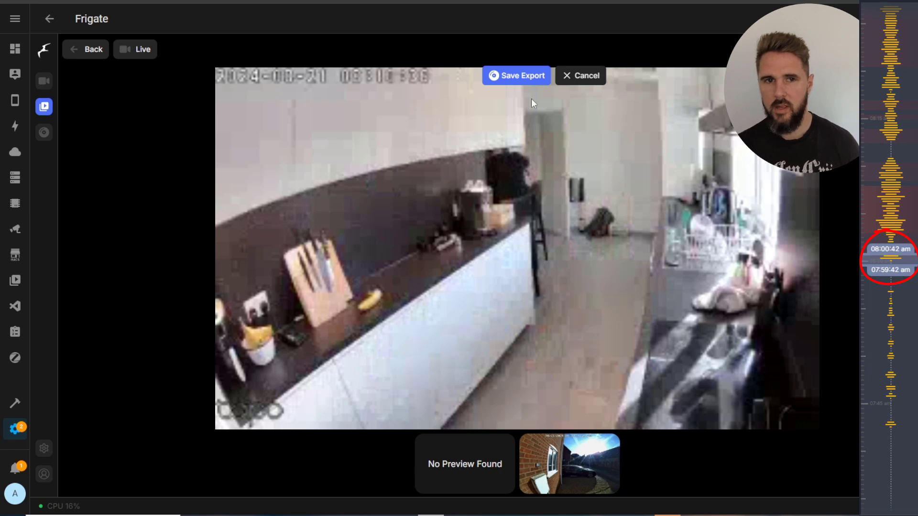
left_click(512, 79)
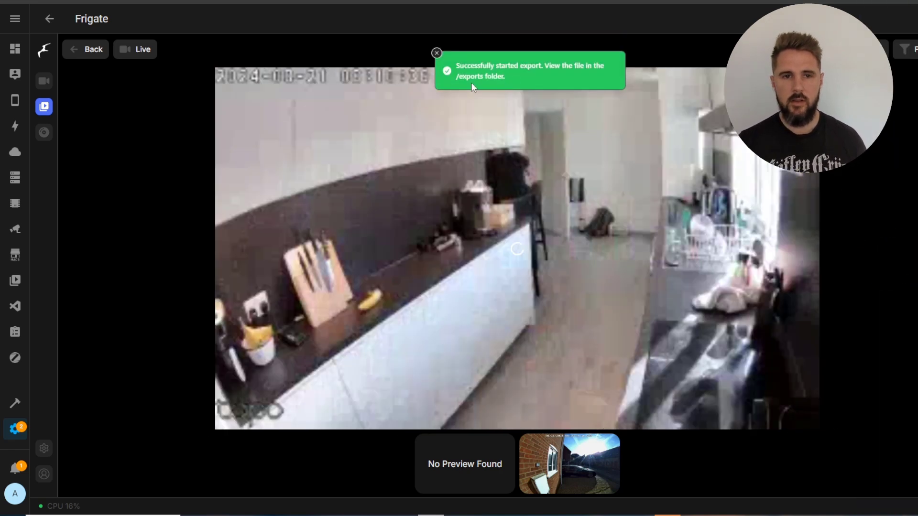
Step: Check the saved exports list, then bring up Frigate's main system menu
left_click(44, 132)
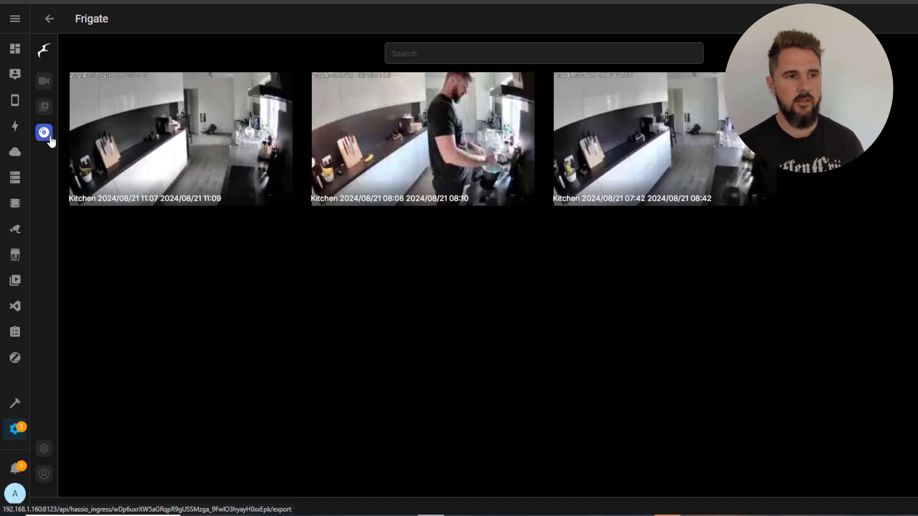
mouse_move(242, 203)
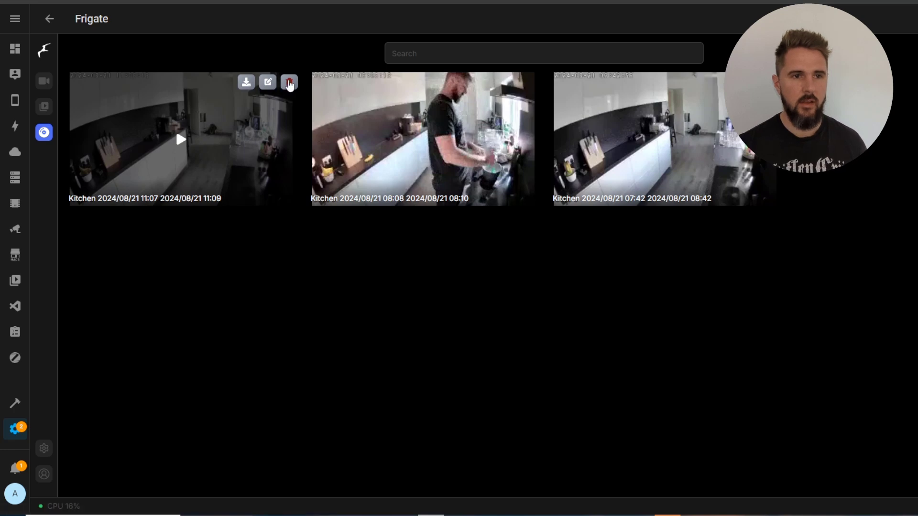
left_click(44, 449)
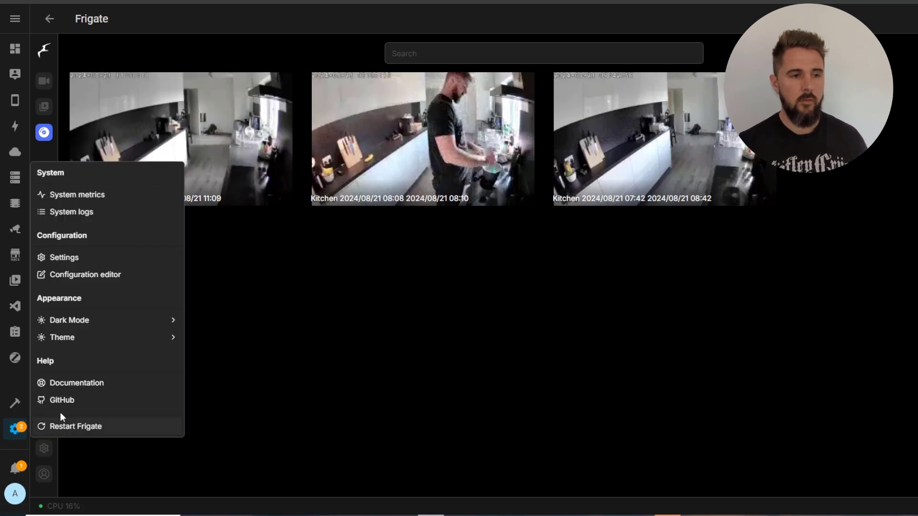
Step: Review detector metrics, storage usage, and per-camera CPU and detection charts for Kitchen, Loft, Reolink
left_click(107, 187)
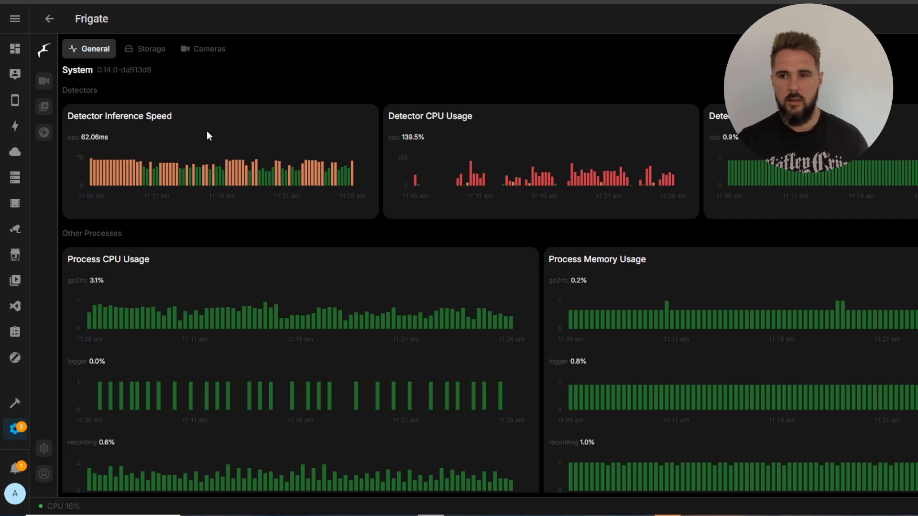
left_click(158, 50)
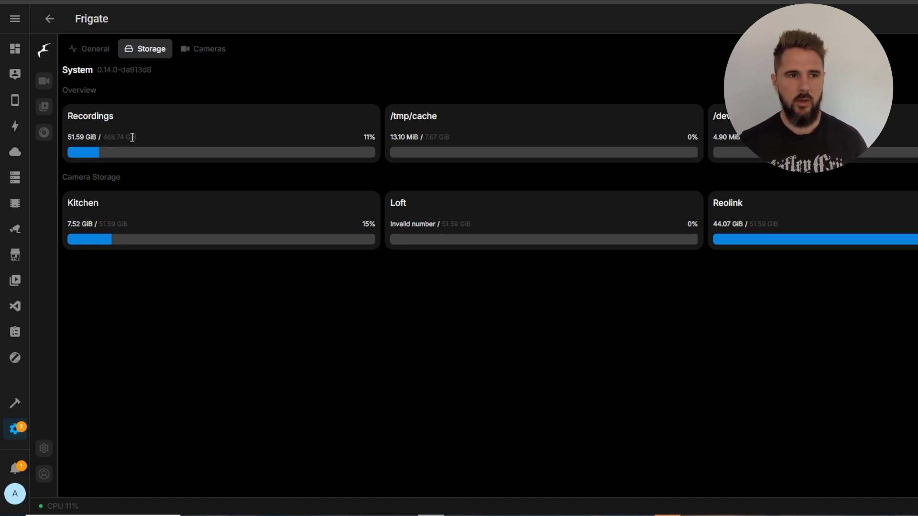
left_click(219, 55)
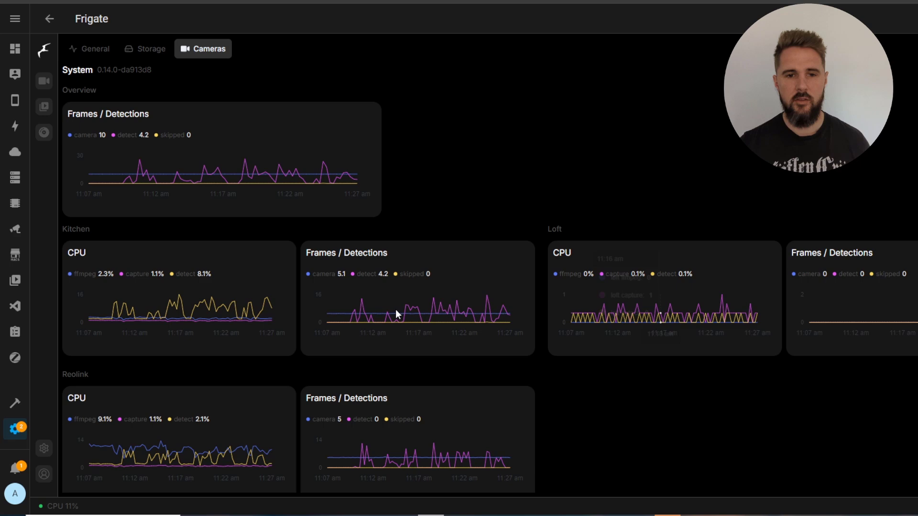
left_click(44, 448)
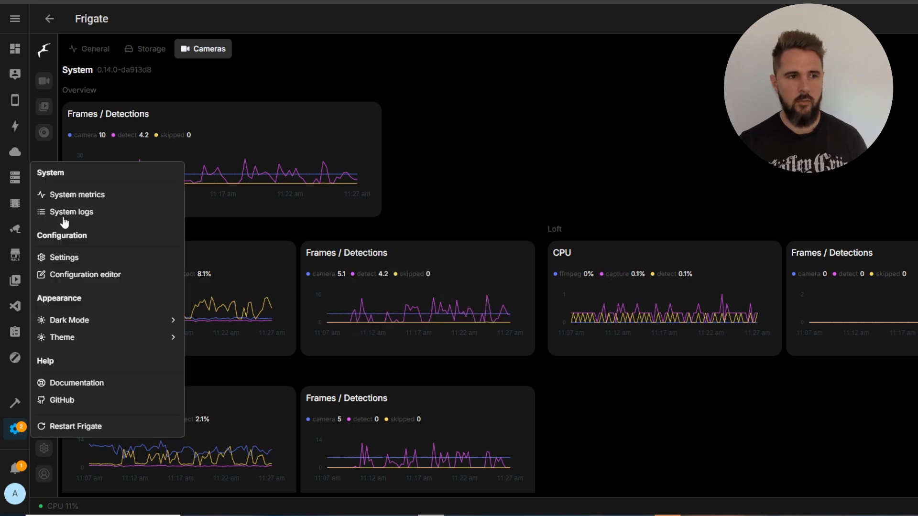
Step: Browse the system logs, checking the Nginx entries and then the Go2rtc 1.5.0 startup log
left_click(66, 215)
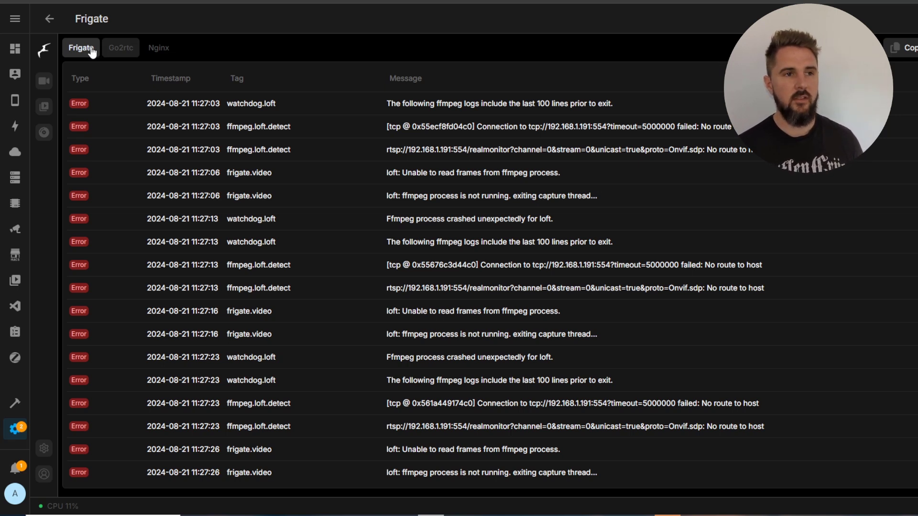
left_click(147, 48)
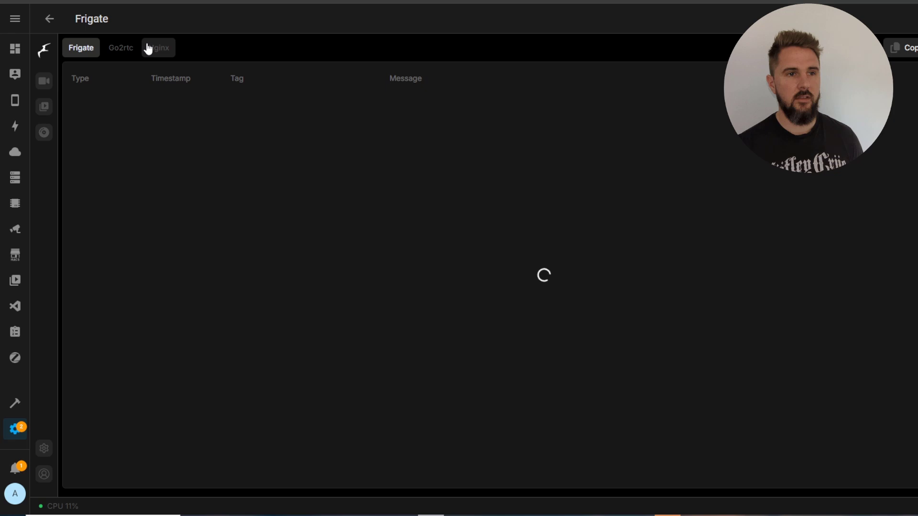
left_click(116, 52)
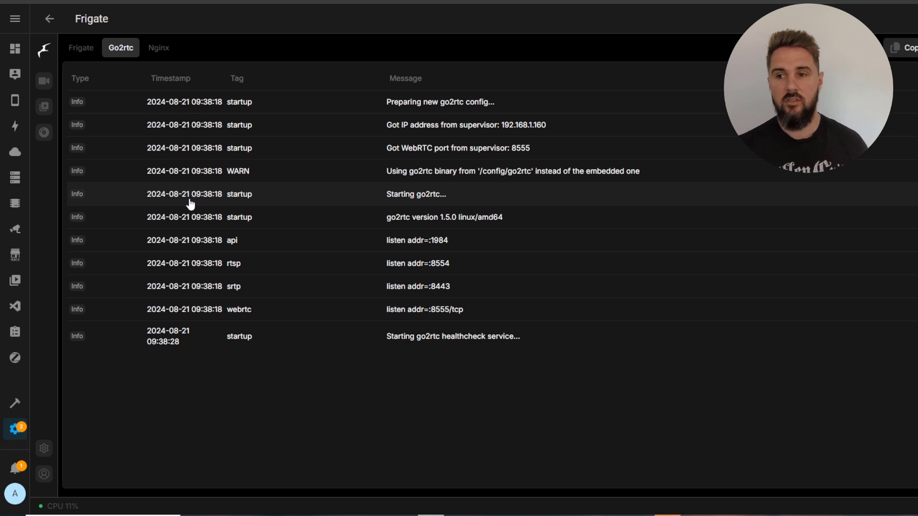
left_click(44, 448)
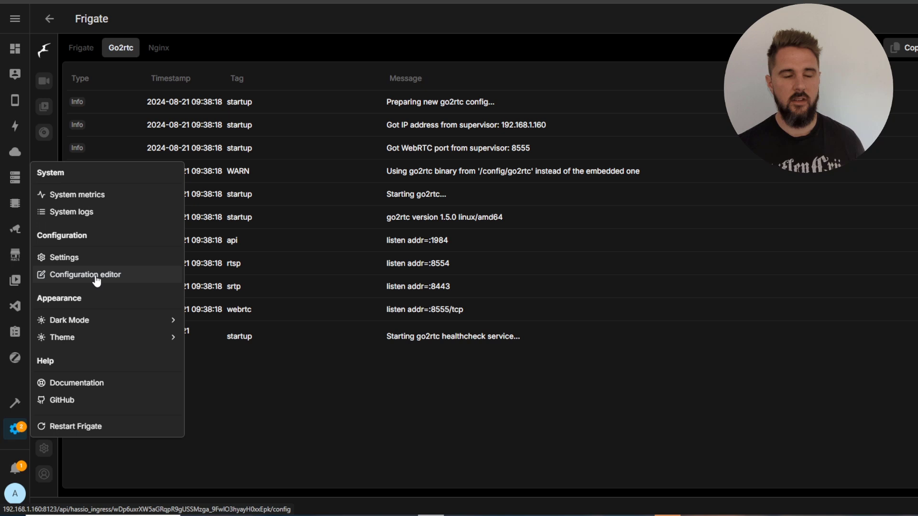
mouse_move(98, 325)
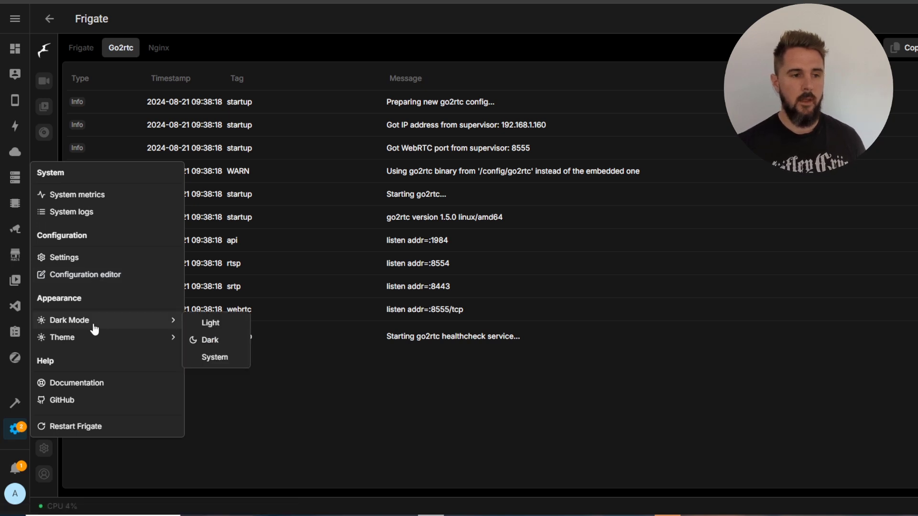
left_click(235, 328)
left_click(44, 448)
mouse_move(105, 337)
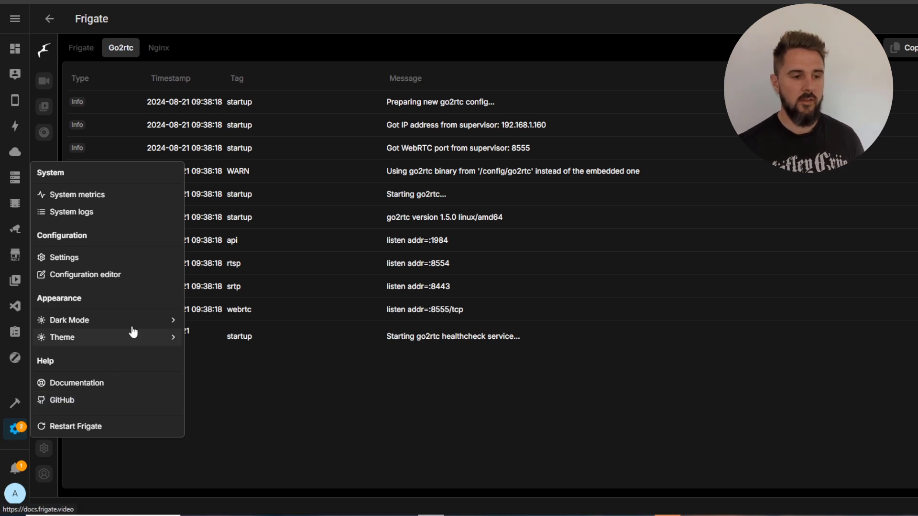
mouse_move(173, 347)
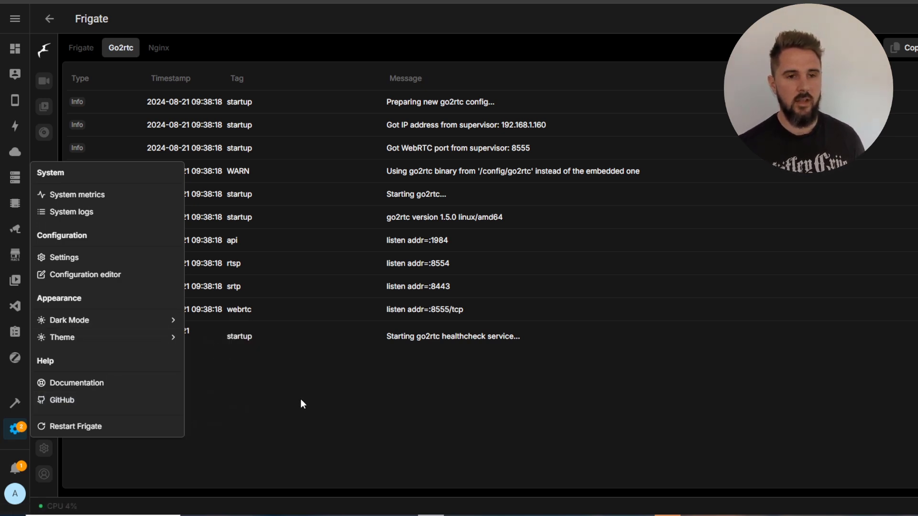
Step: Open General Settings and view the live view, playback rate and first-weekday options
left_click(120, 265)
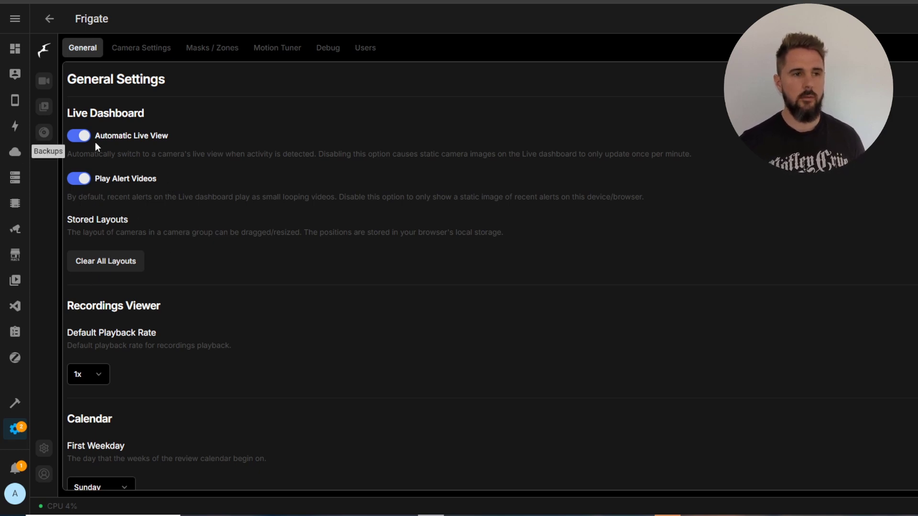
scroll(95, 142, "down", 1)
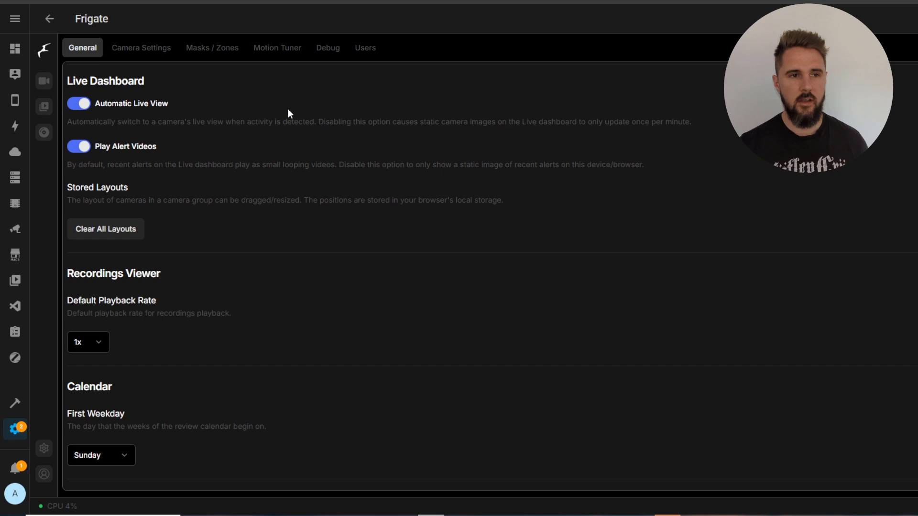
Step: Show the kitchen camera's Masks / Zones: kitchen_zone, kitchen_zone_2 and Motion Mask 1
left_click(156, 50)
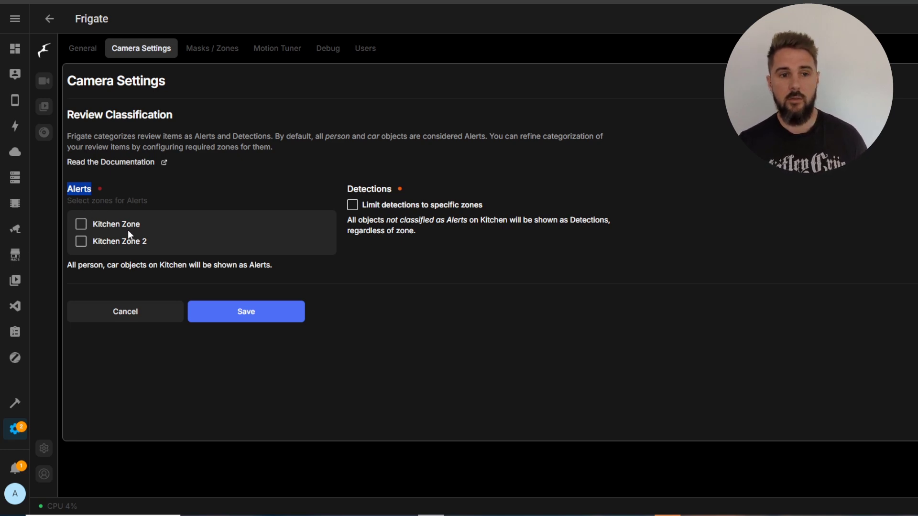
left_click(205, 51)
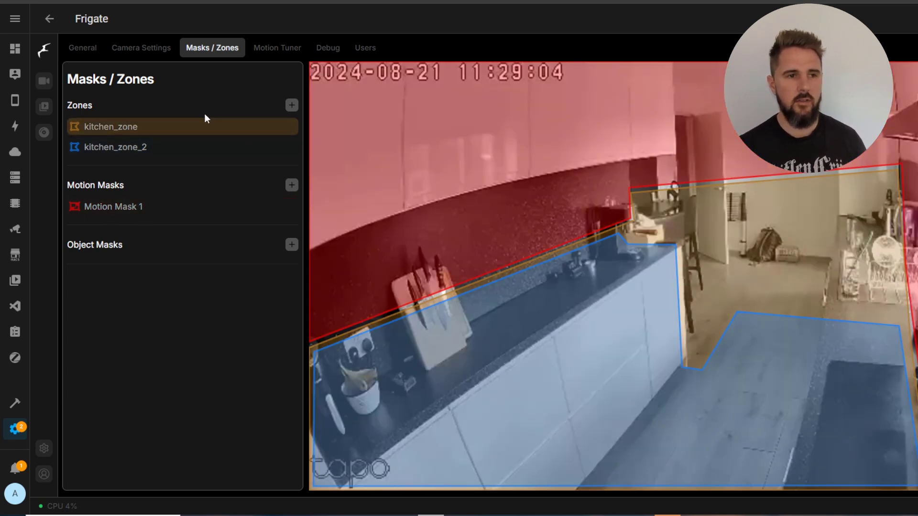
Step: Open a New Zone form with an empty name, inertia 3 and loitering time 0
left_click(291, 105)
left_click(121, 235)
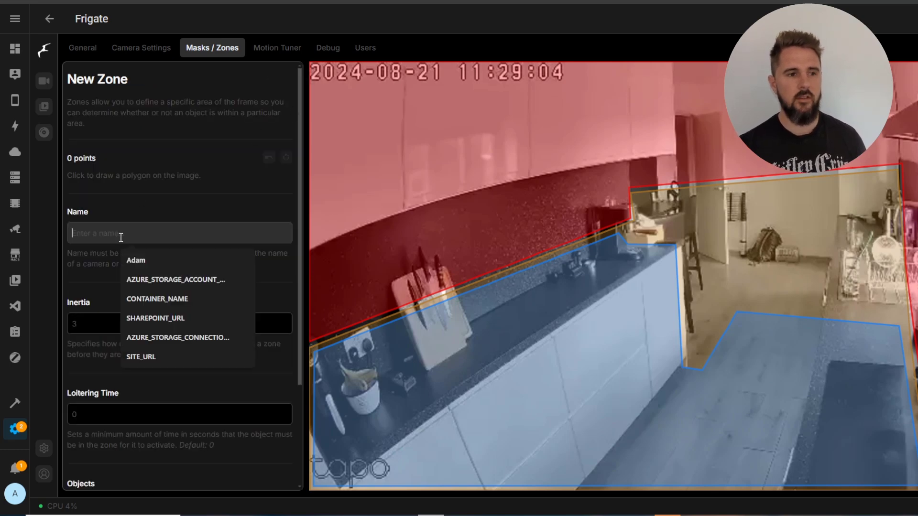
left_click(59, 331)
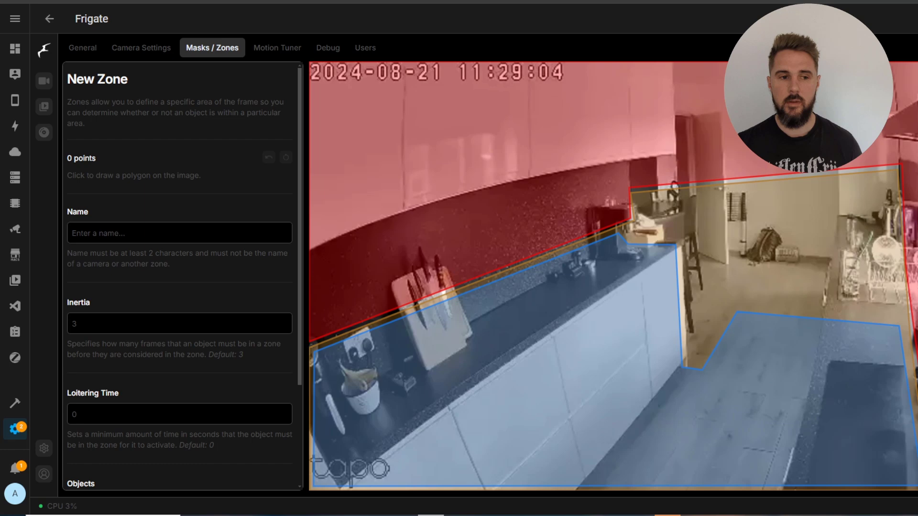
scroll(277, 336, "down", 3)
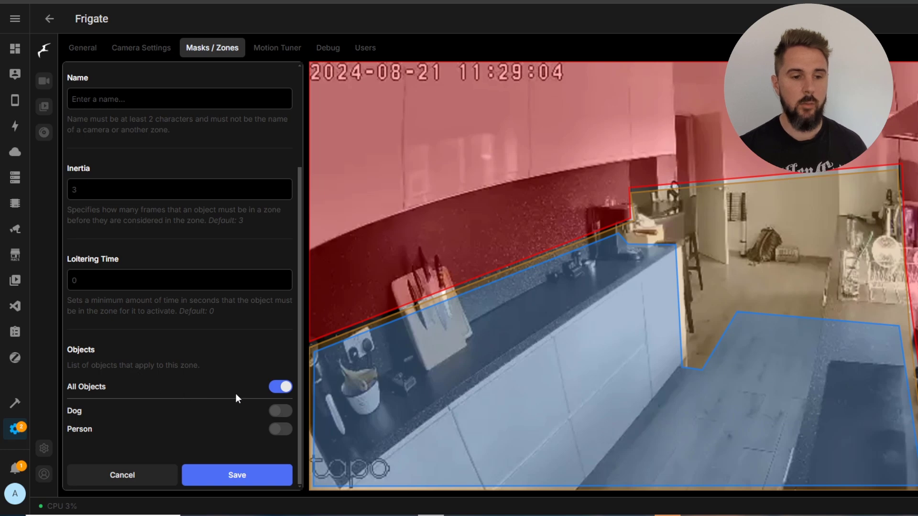
scroll(236, 394, "up", 3)
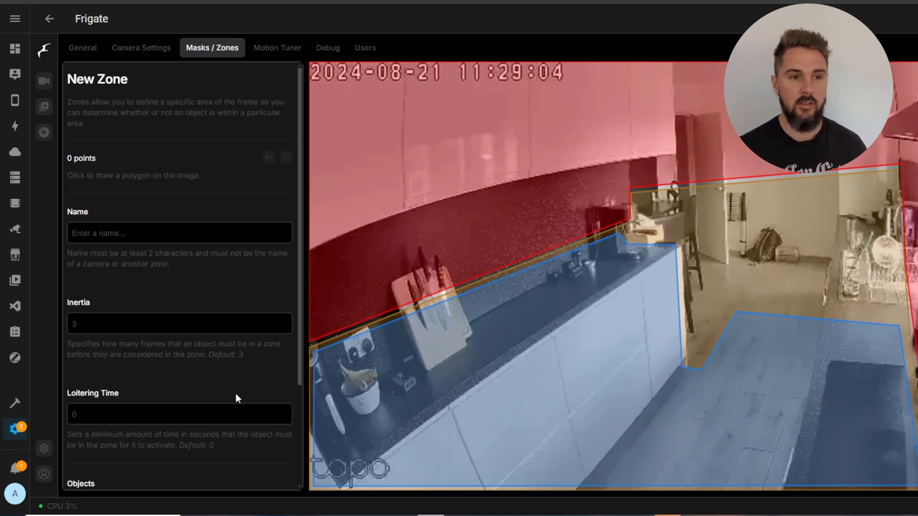
Step: Draw a four-corner zone polygon over the upper cabinets in the kitchen camera image
left_click(441, 123)
left_click(511, 123)
left_click(513, 166)
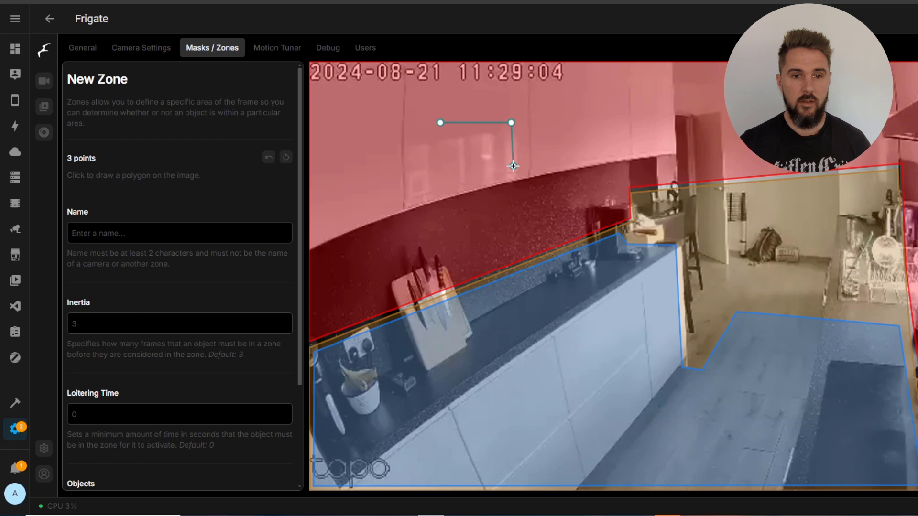
left_click(444, 168)
left_click(440, 123)
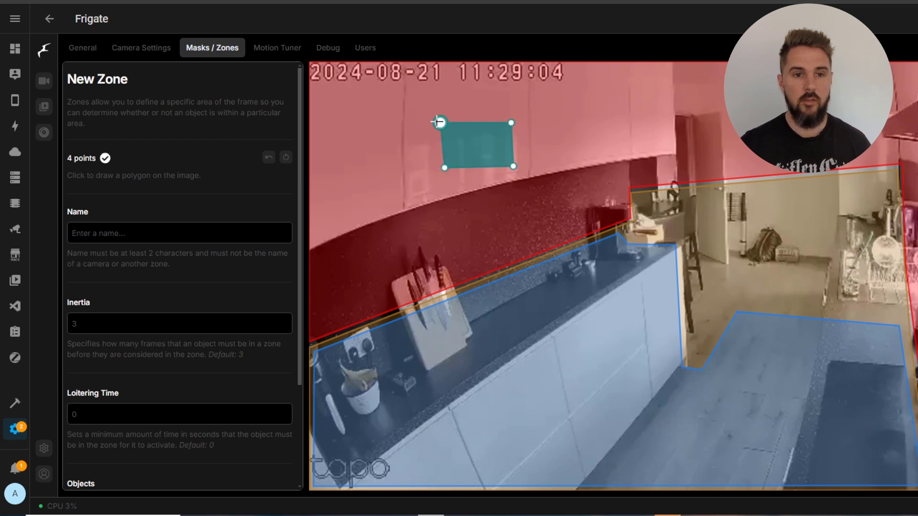
Step: Drag the zone's corners outward to stretch it into a larger shape
left_click_drag(511, 123, 670, 102)
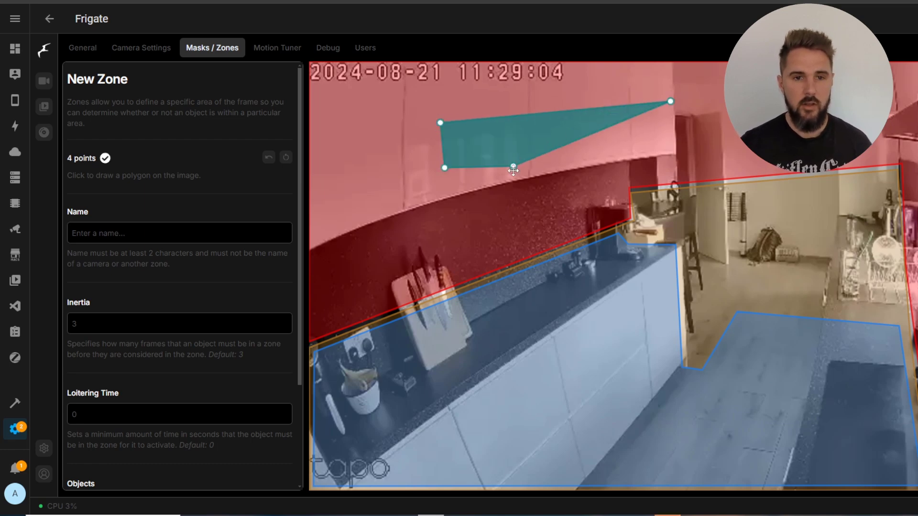
left_click_drag(513, 168, 675, 152)
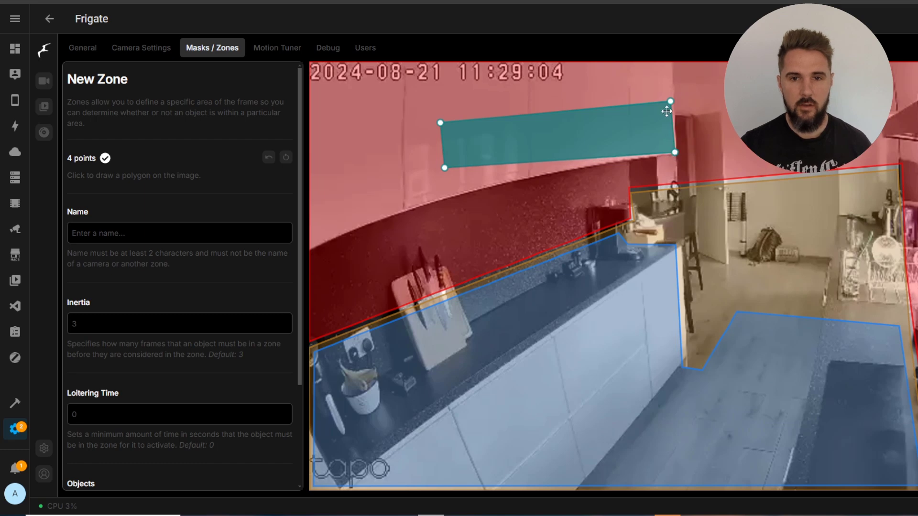
left_click_drag(670, 102, 666, 68)
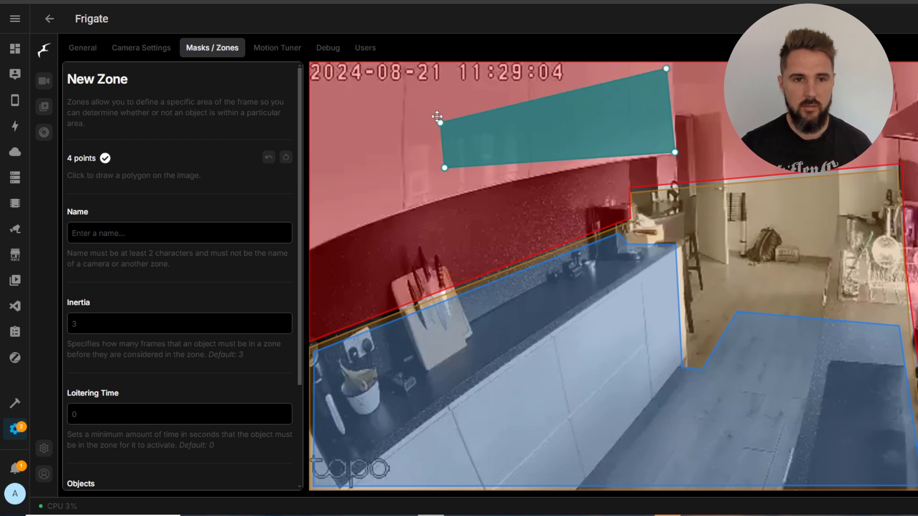
left_click_drag(437, 117, 404, 90)
left_click_drag(444, 168, 385, 175)
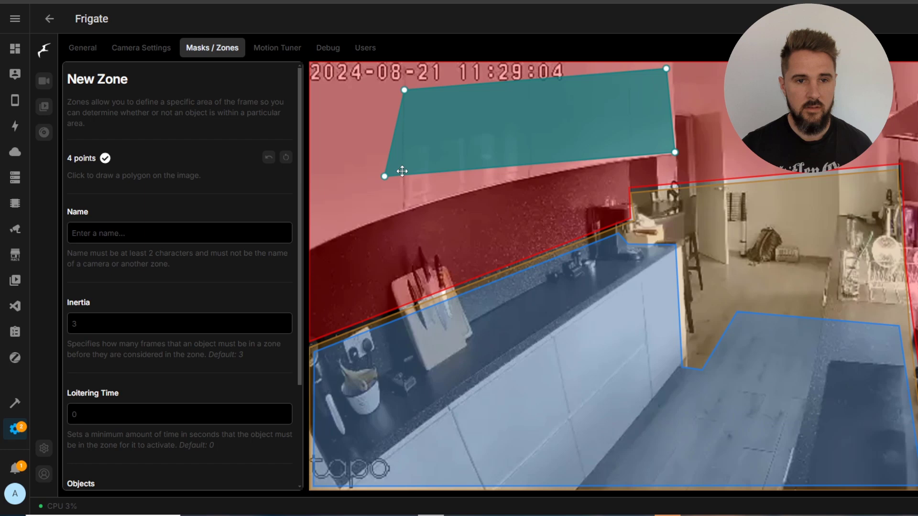
Step: Add three edge points and pull the bottom point down onto the countertop, making seven points
left_click(539, 165)
left_click(670, 104)
left_click(533, 82)
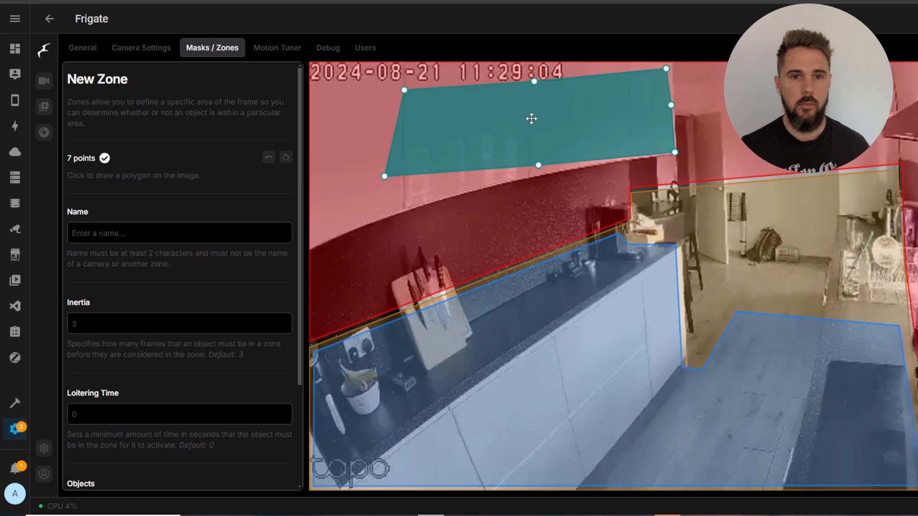
left_click_drag(539, 165, 529, 329)
scroll(272, 217, "down", 3)
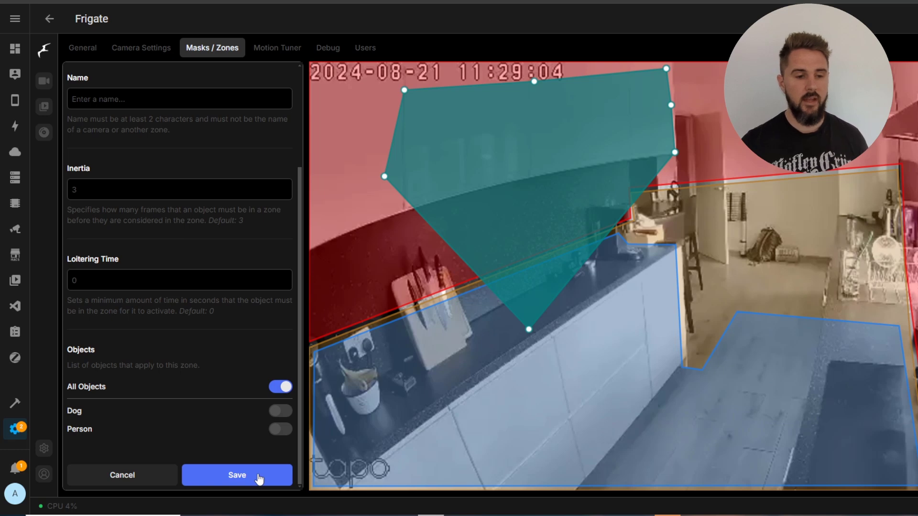
left_click(143, 480)
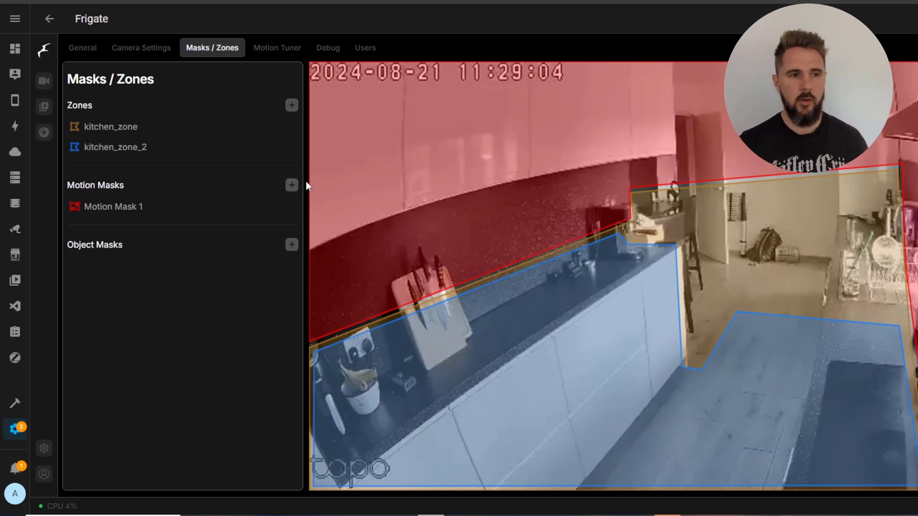
left_click(292, 185)
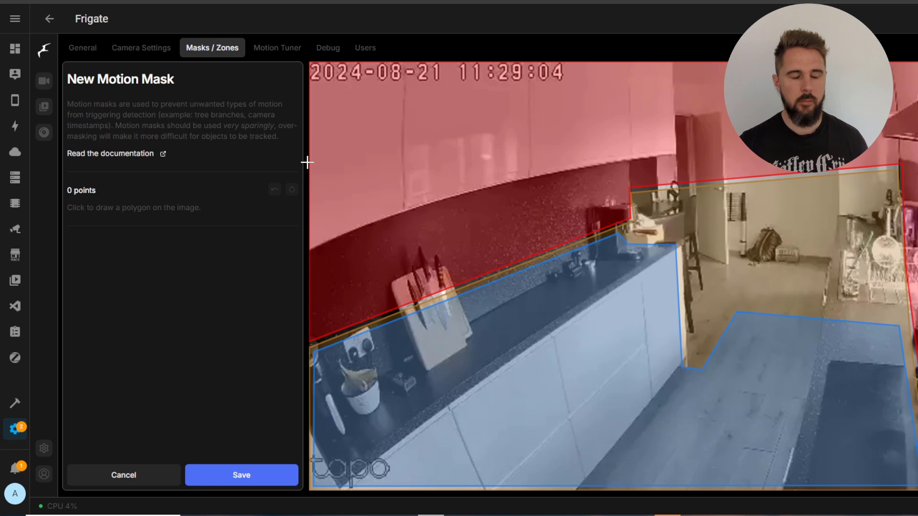
left_click(519, 309)
left_click(629, 310)
left_click(632, 384)
left_click(509, 372)
left_click(519, 309)
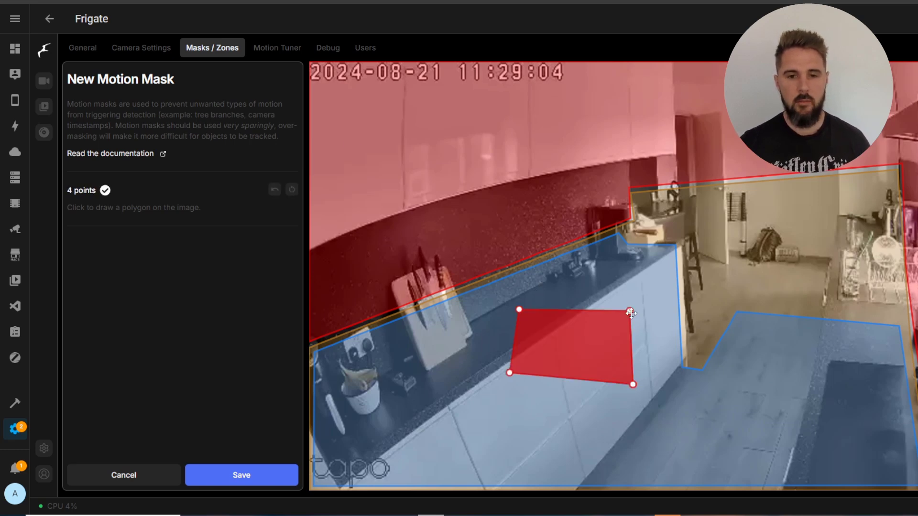
left_click_drag(629, 310, 637, 259)
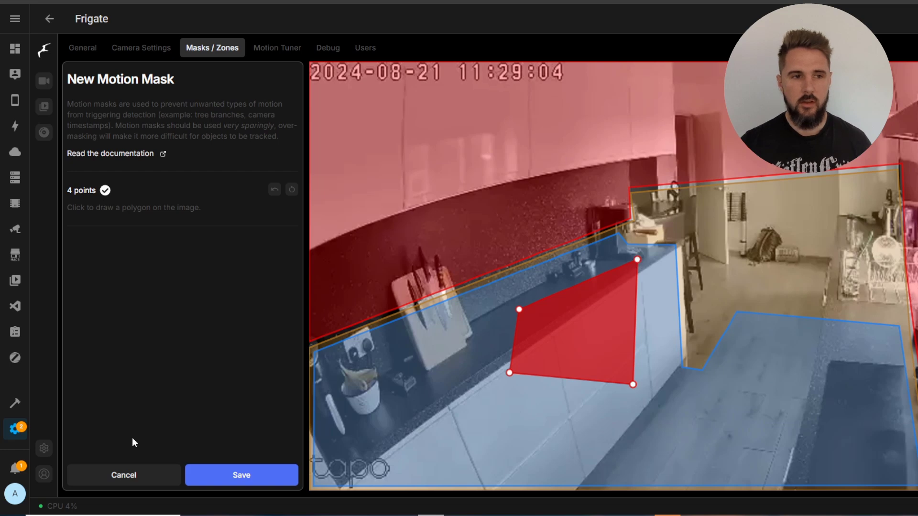
left_click(143, 479)
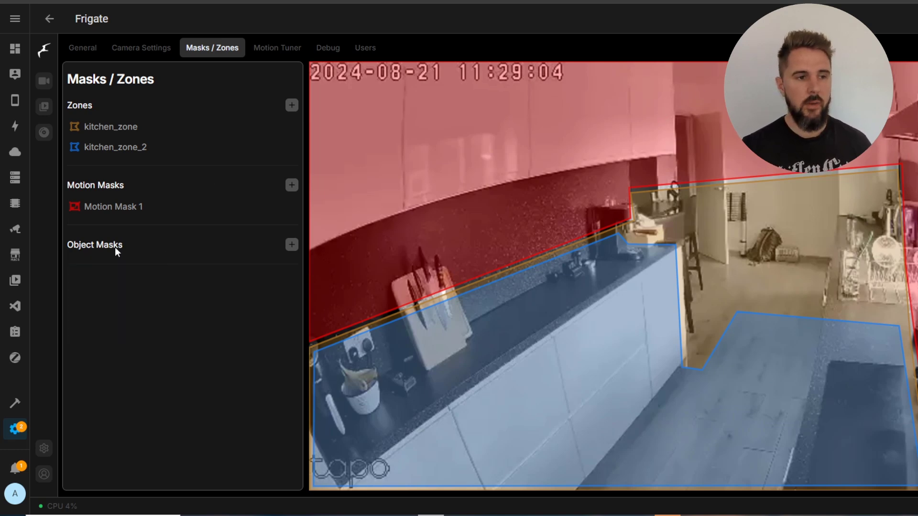
Step: Draw a closed four-point object mask on the kitchen camera image
mouse_move(116, 249)
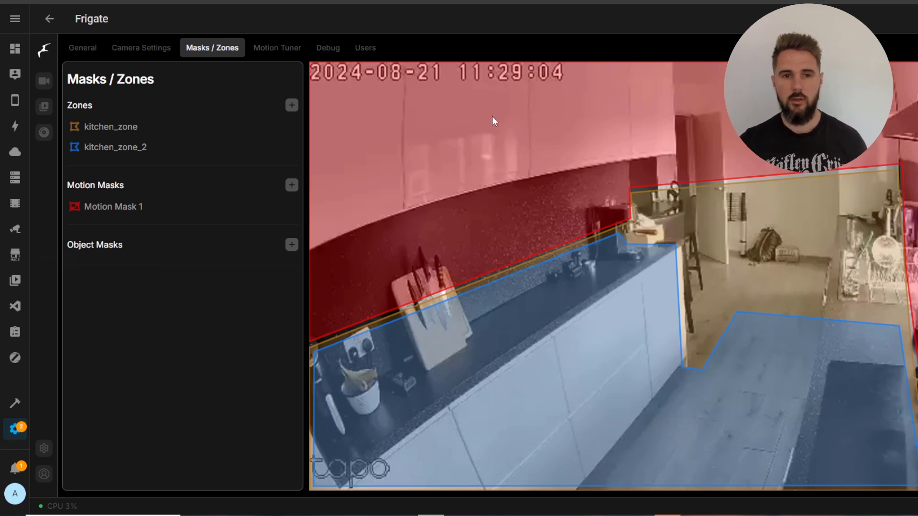
left_click(291, 245)
left_click(384, 176)
left_click(391, 211)
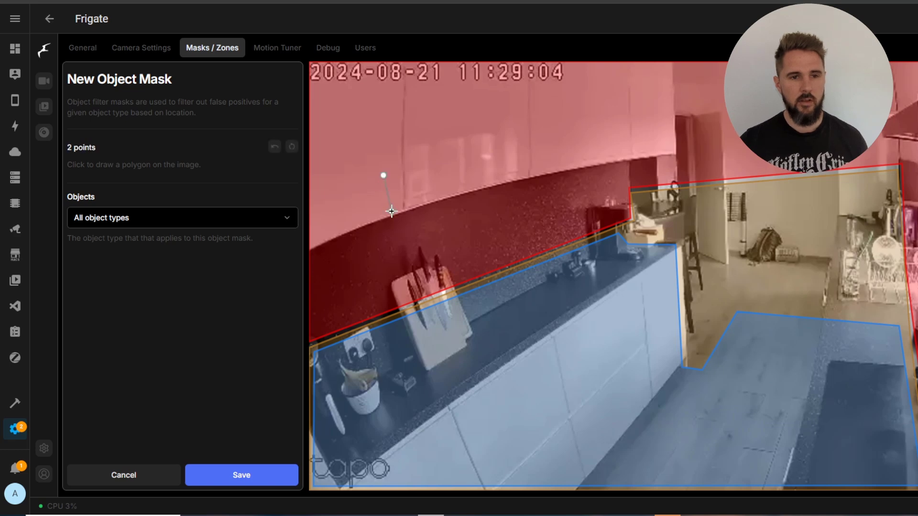
left_click(461, 207)
left_click(452, 171)
left_click(383, 175)
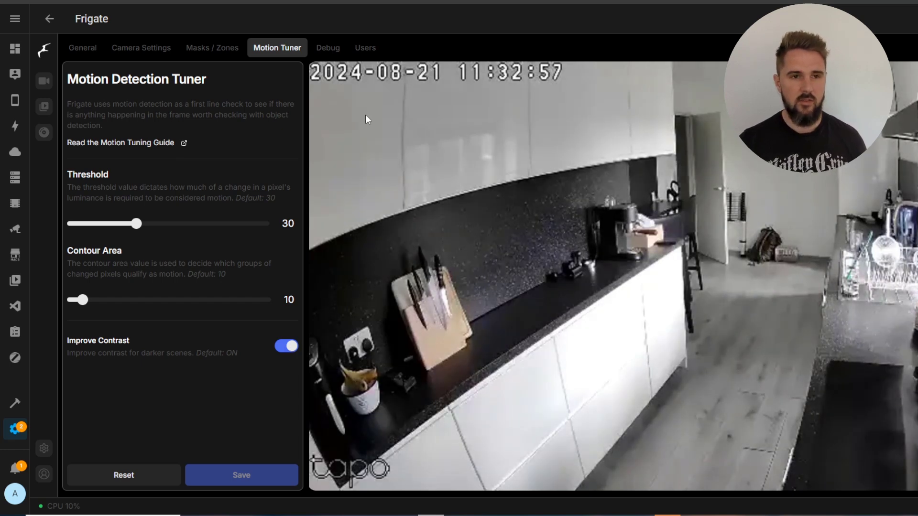
Step: Switch from the Motion Tuner to the Debug view for the kitchen camera
left_click(328, 48)
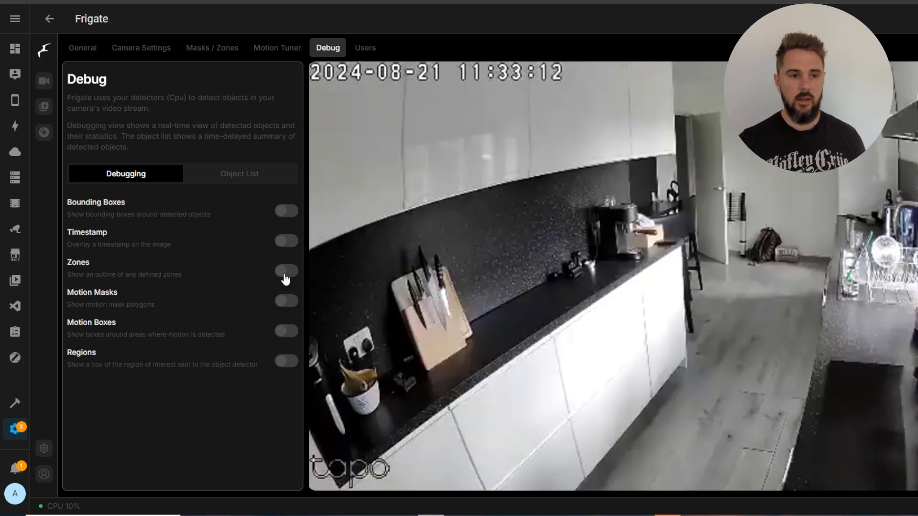
Step: Turn on the Zones and Motion Masks debug overlays, then view the Users list showing admin
left_click(286, 271)
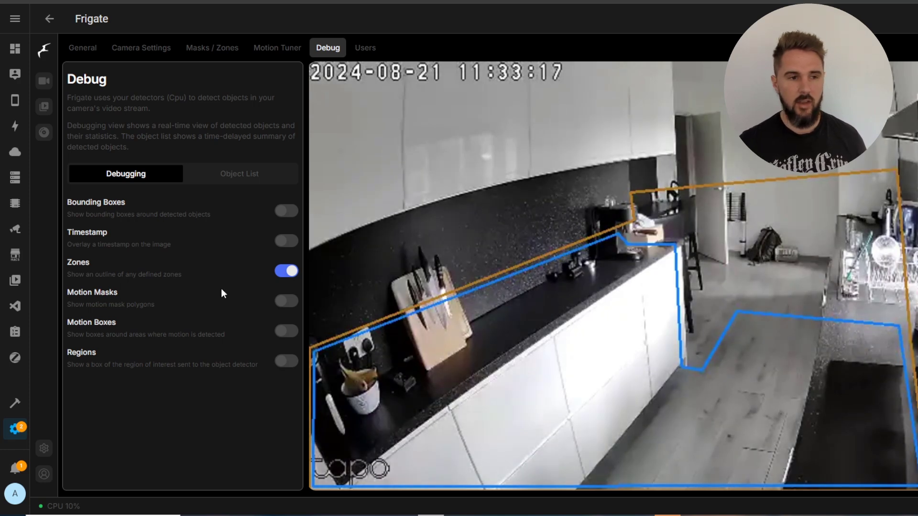
left_click(286, 301)
left_click(367, 52)
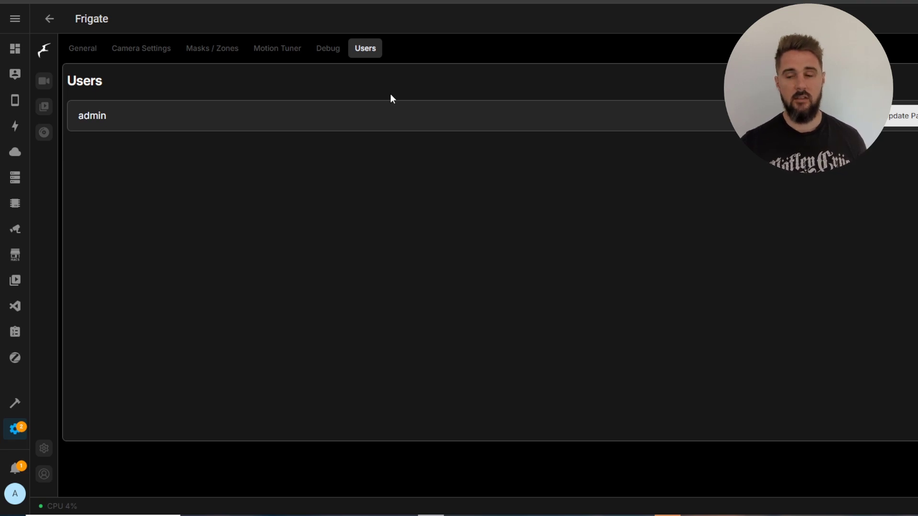
left_click(38, 457)
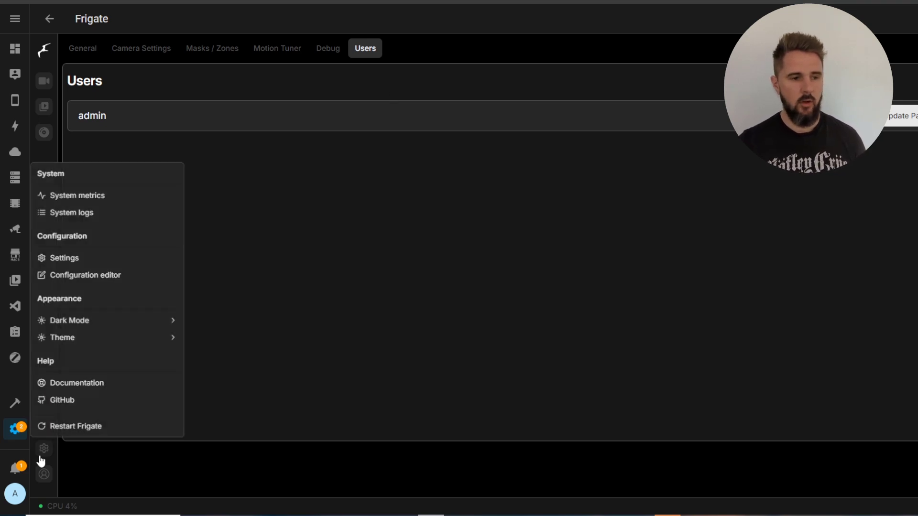
Step: Open the Config Editor and inspect the record and output_args settings around lines 48–50
left_click(96, 283)
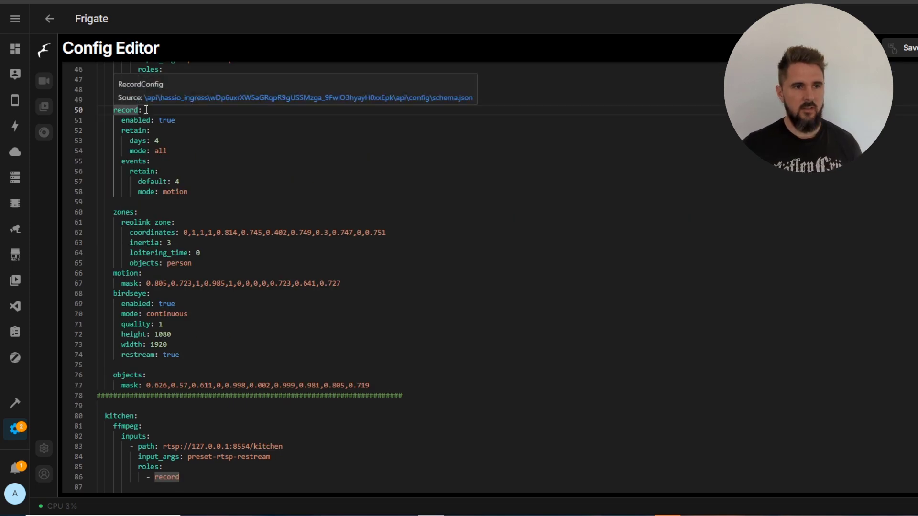
left_click_drag(142, 110, 111, 111)
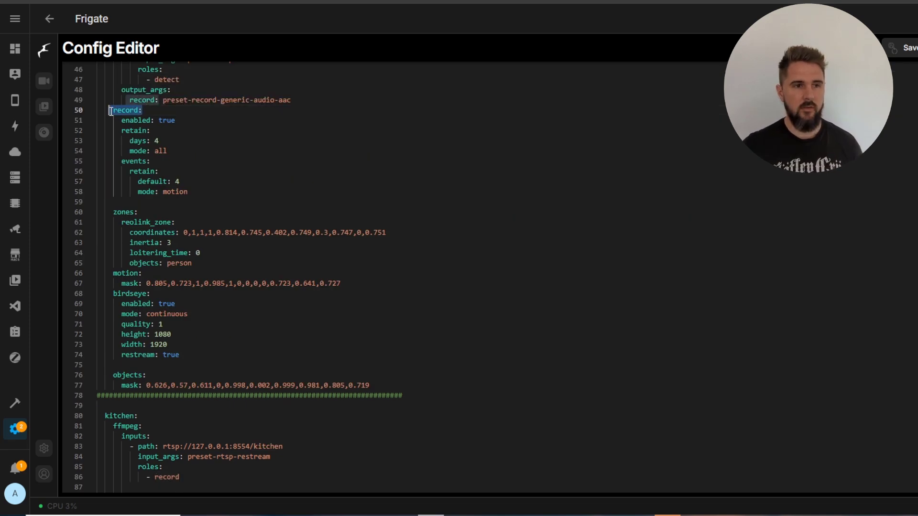
left_click(191, 117)
left_click(134, 111)
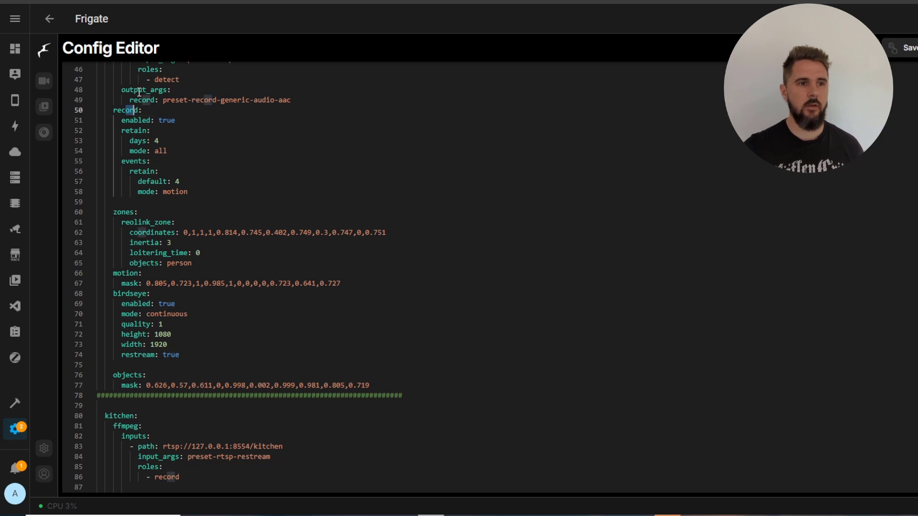
left_click_drag(140, 92, 150, 91)
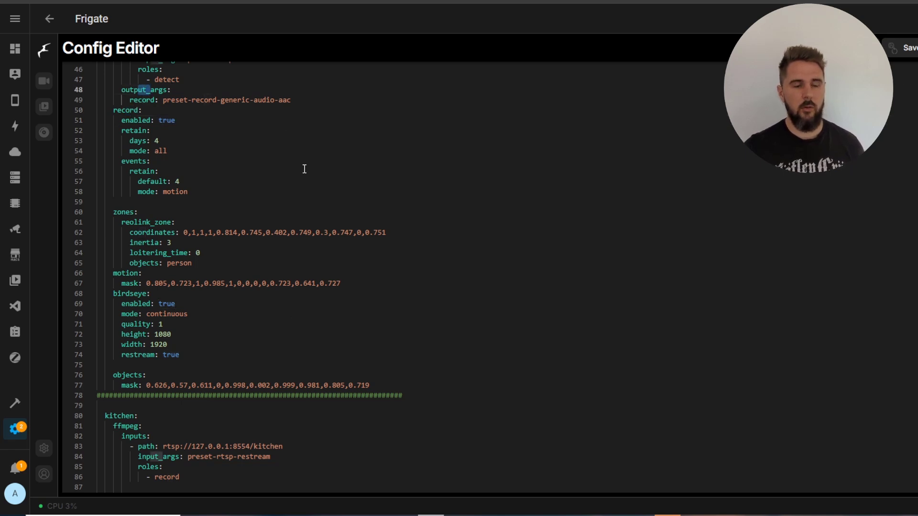